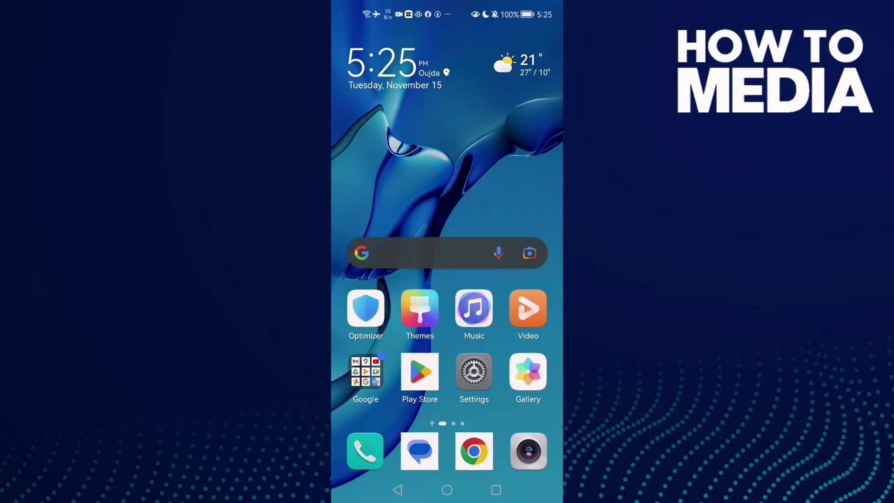
- Search the installed apps for 'twitter' and open Twitter's App info page
left_click(474, 373)
scroll(489, 326, "up", 5)
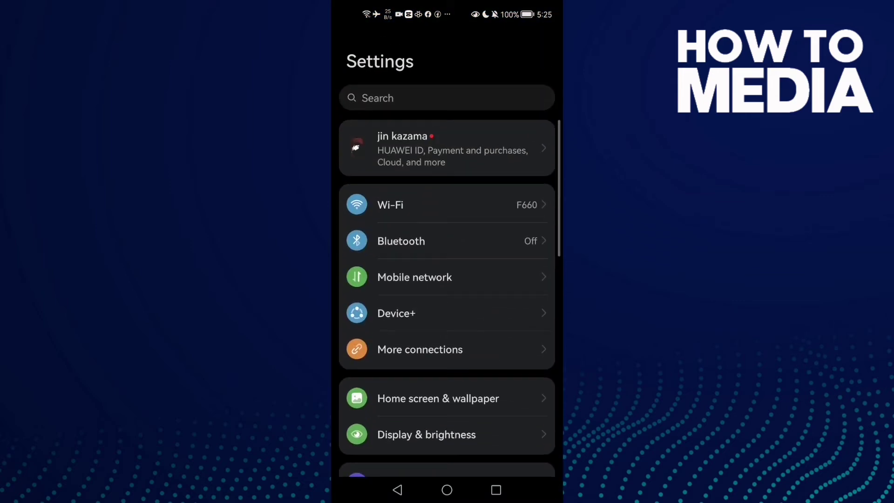
left_click_drag(487, 323, 511, 234)
left_click(441, 275)
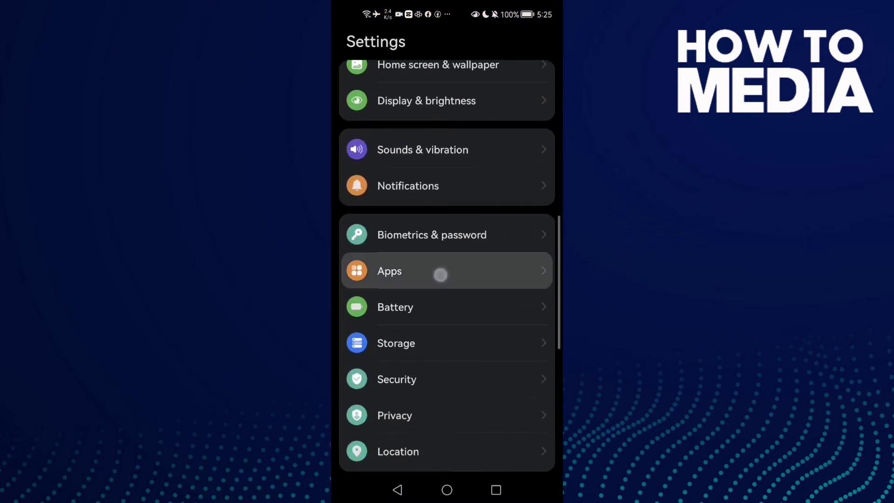
left_click(500, 86)
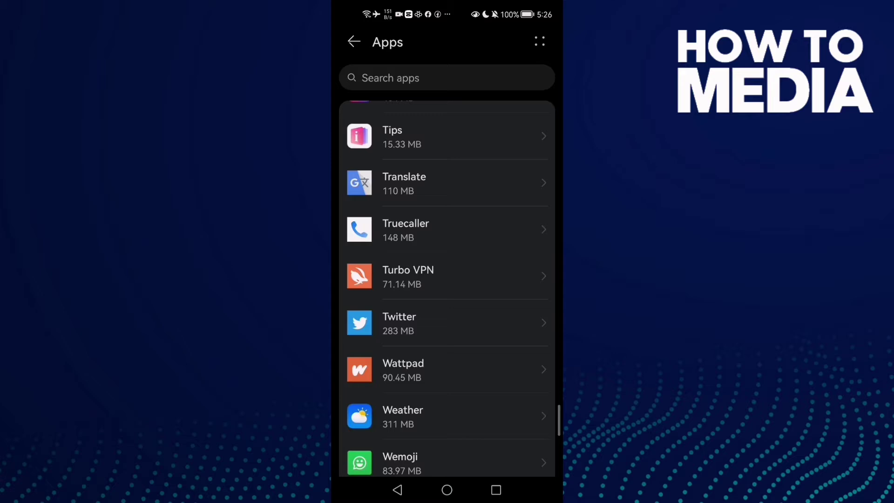
left_click(494, 75)
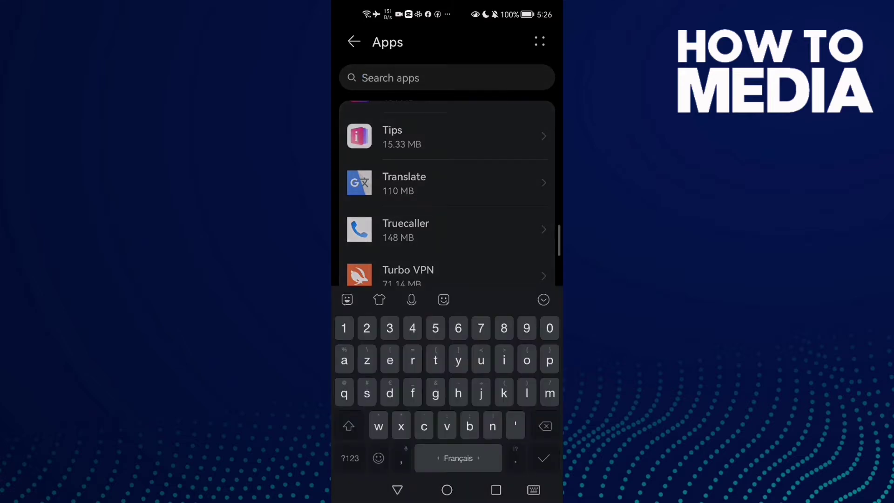
type("twitt")
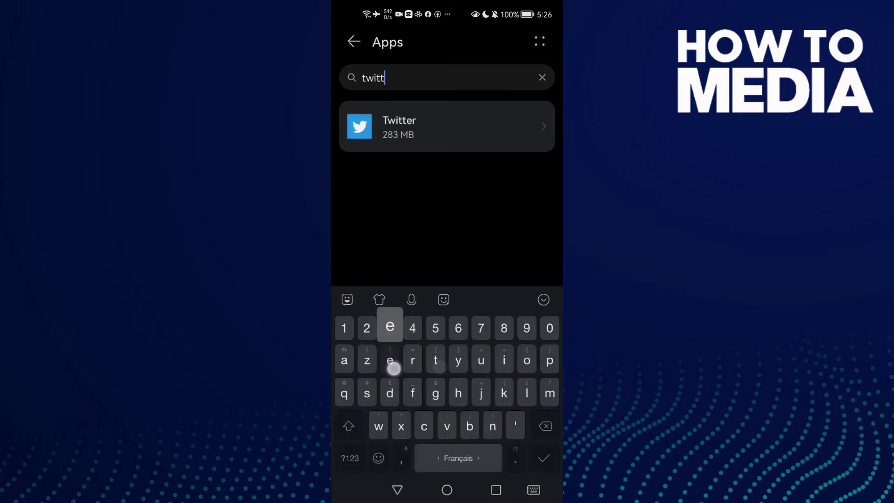
type("er")
left_click(531, 127)
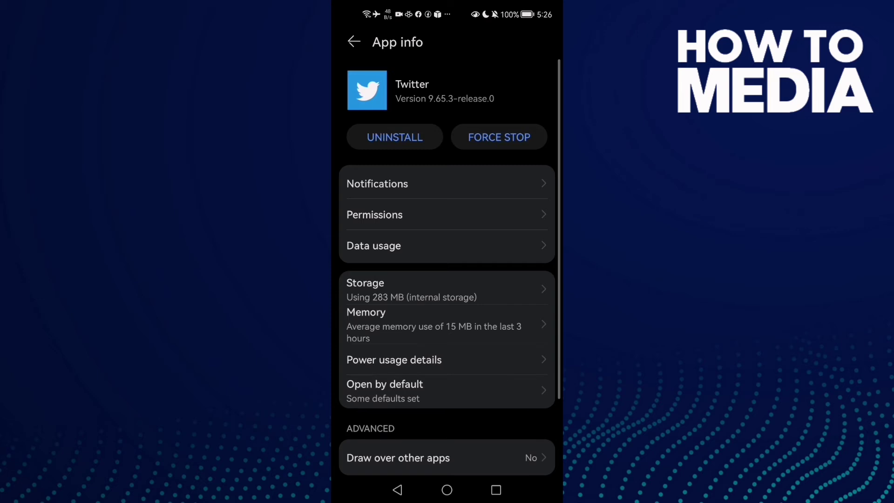
- Force-stop Twitter and clear its cached storage data
left_click(480, 140)
left_click(511, 443)
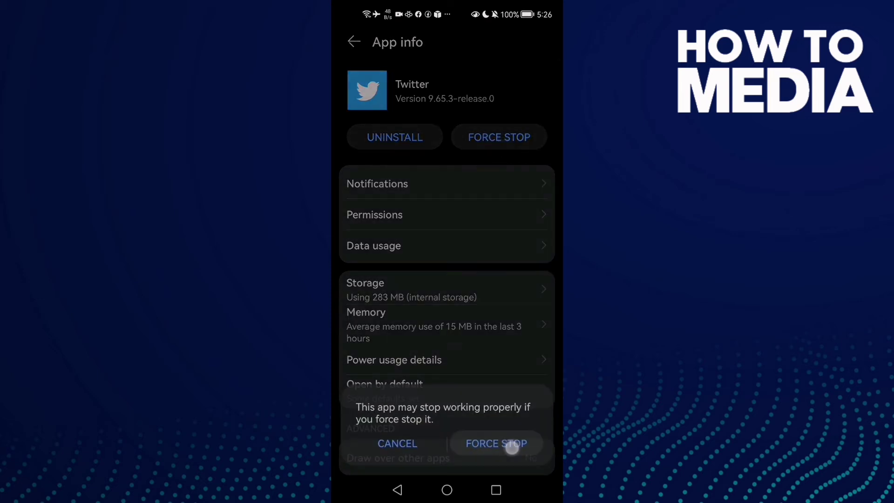
left_click(473, 293)
left_click(440, 362)
left_click(398, 490)
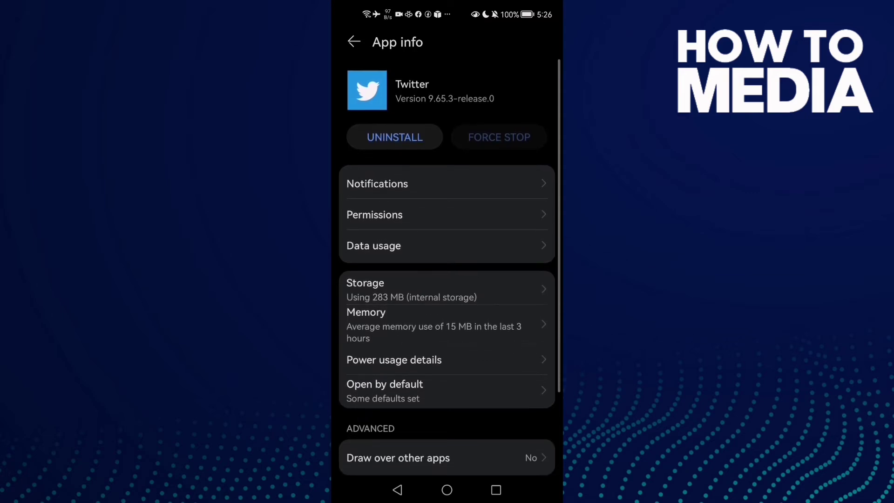
- Review Twitter's permissions, then back out to the main settings list
left_click(485, 217)
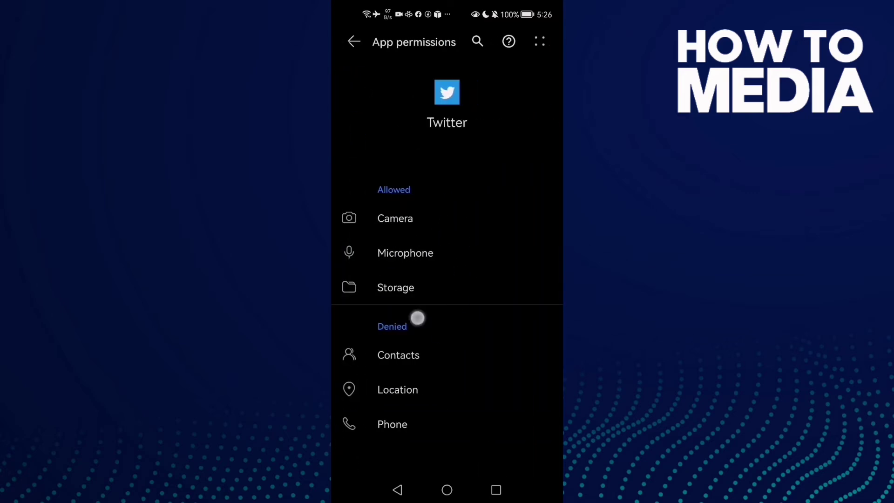
left_click(398, 489)
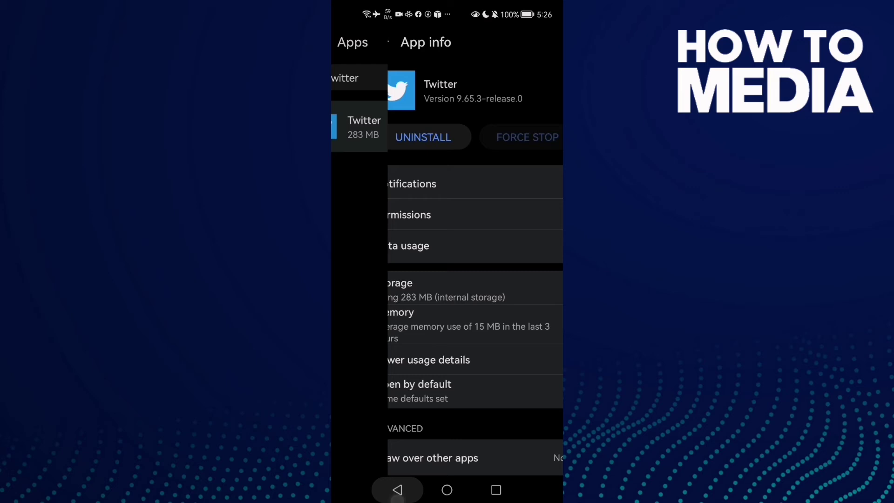
left_click(397, 490)
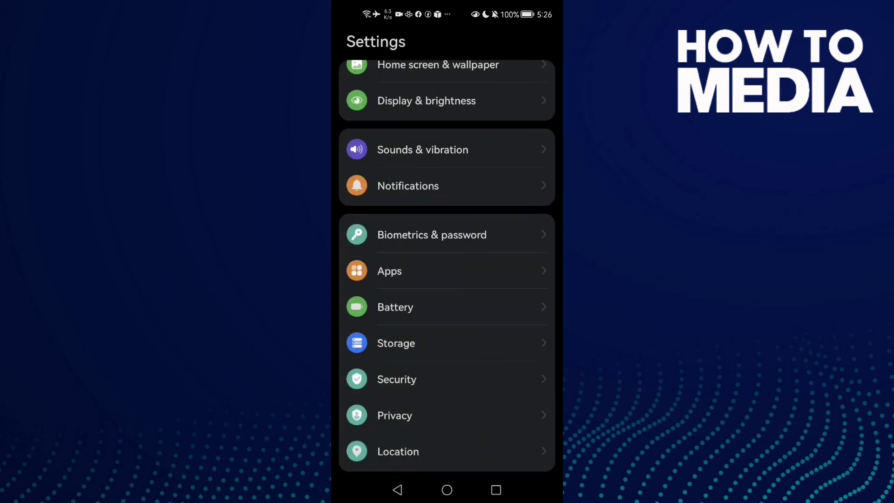
- Run and refresh the Storage Cleanup junk scan, showing 33 unused apps, then return home
left_click(405, 343)
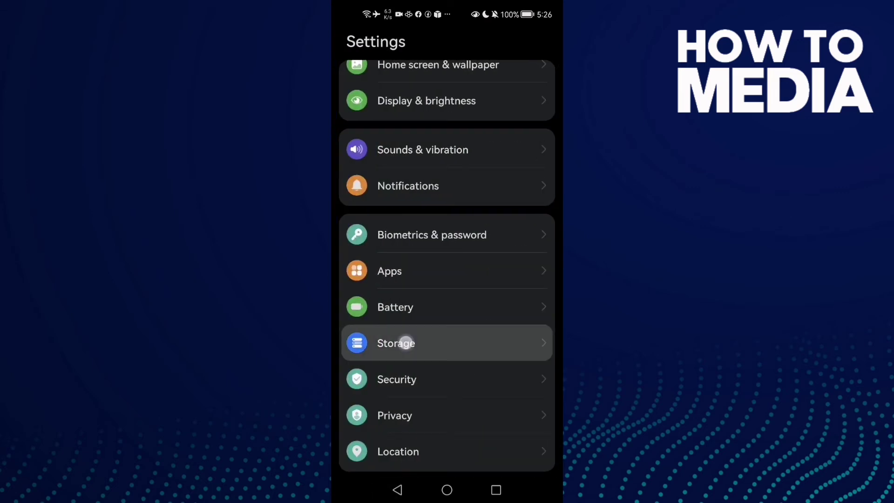
left_click(425, 293)
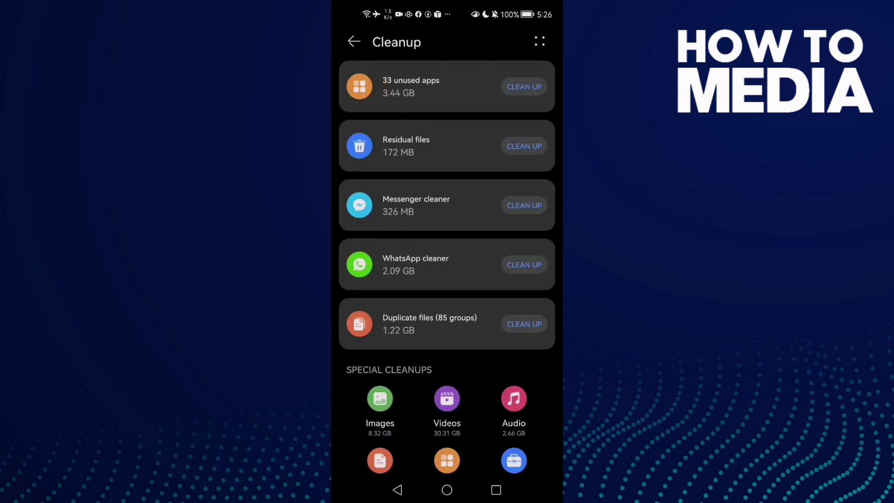
left_click_drag(475, 293, 475, 381)
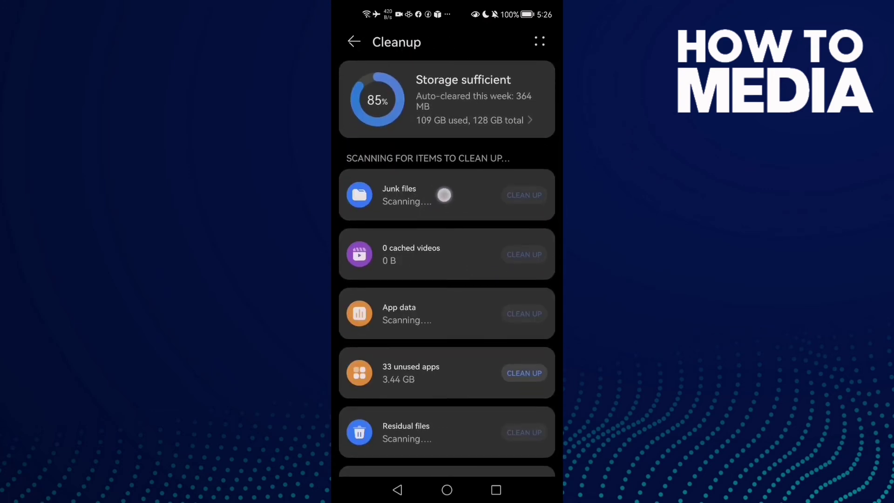
left_click_drag(436, 198, 529, 194)
left_click(433, 491)
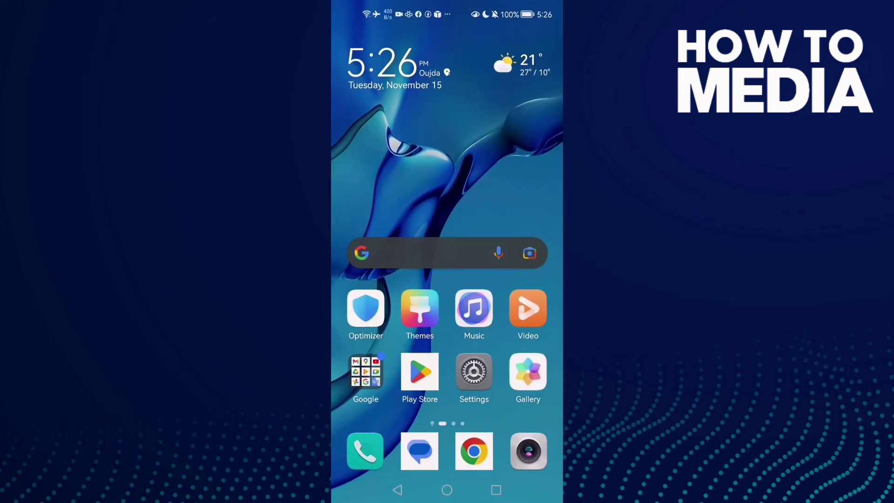
left_click(419, 372)
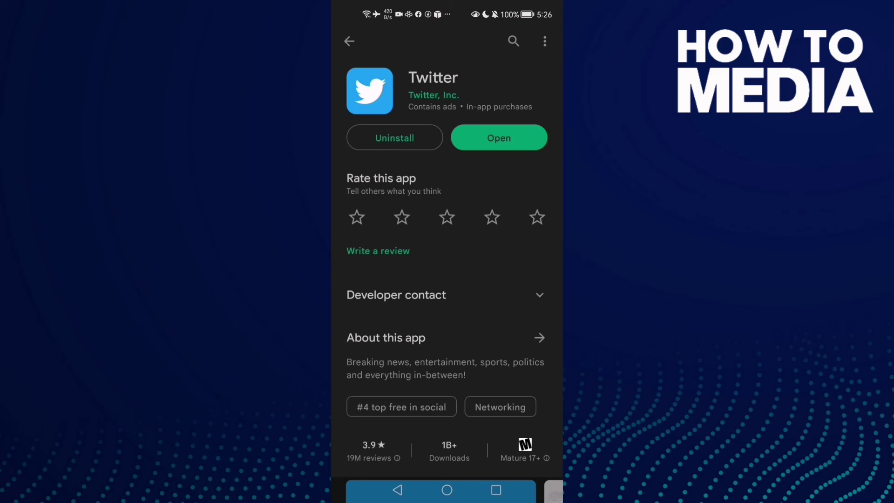
left_click(433, 494)
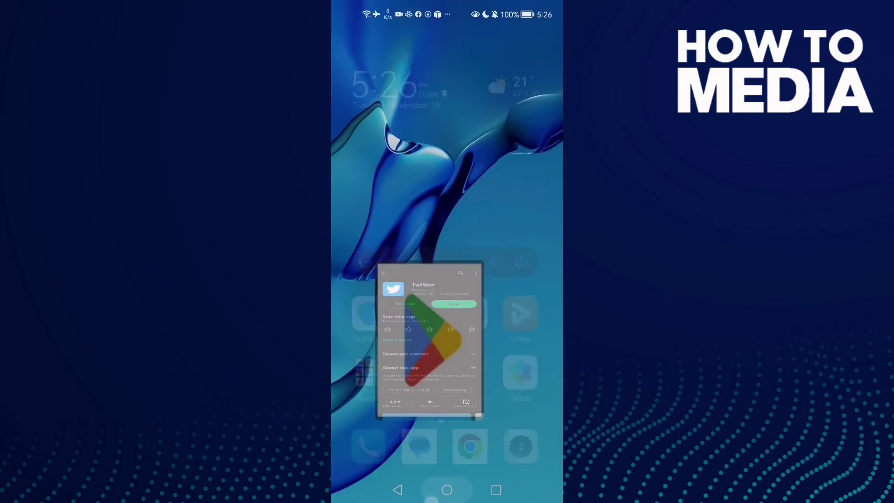